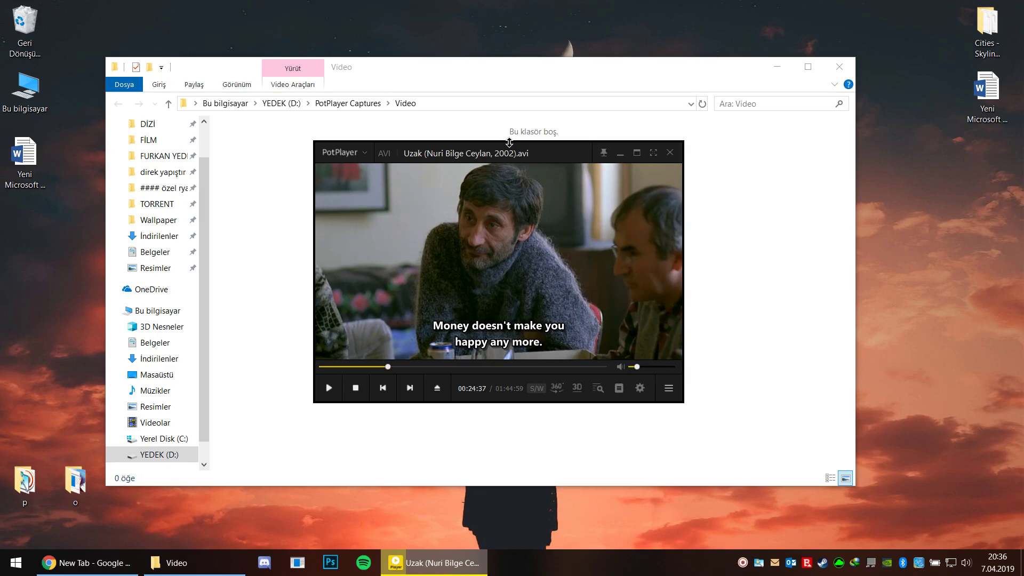
Step: Nudge the player window into place and dismiss the subtitle options unchanged
left_click_drag(509, 153, 505, 151)
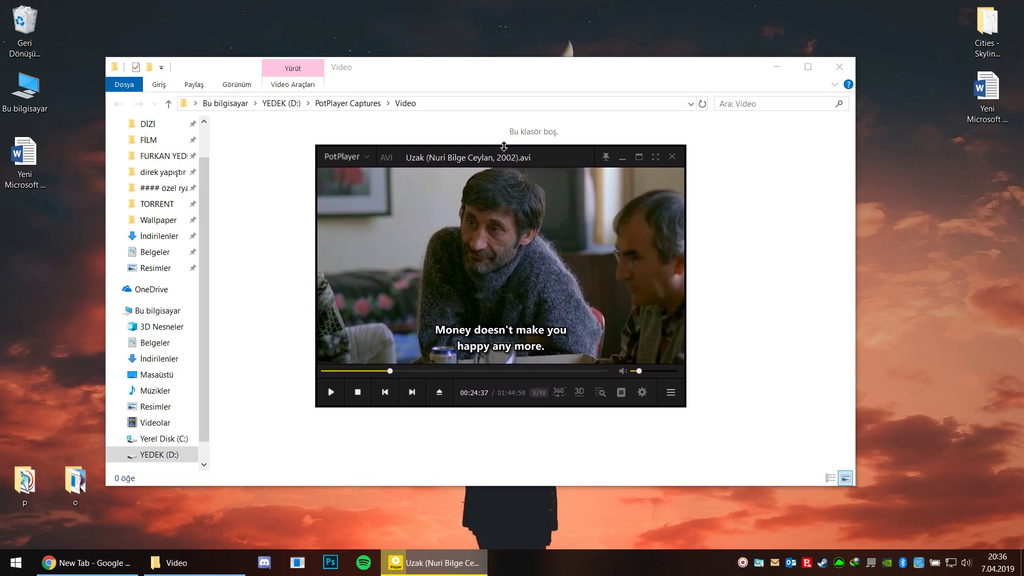
left_click_drag(518, 148, 522, 147)
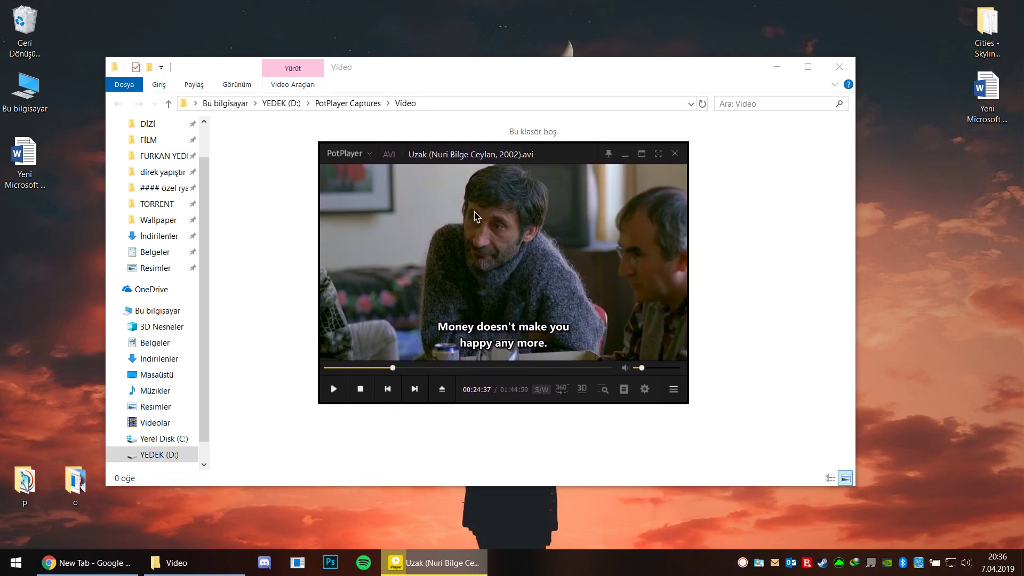
right_click(509, 237)
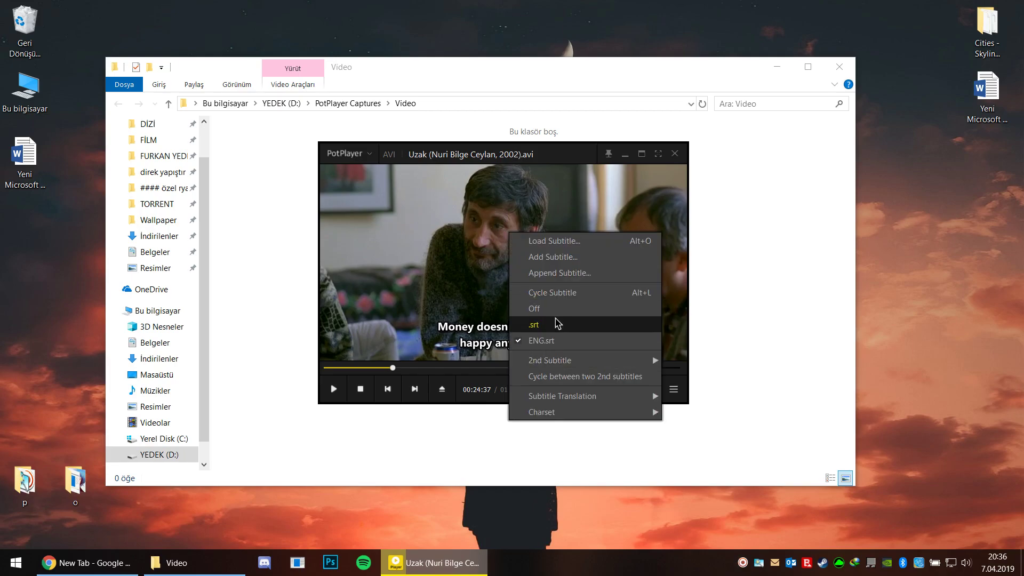
left_click(460, 244)
left_click_drag(523, 164, 517, 167)
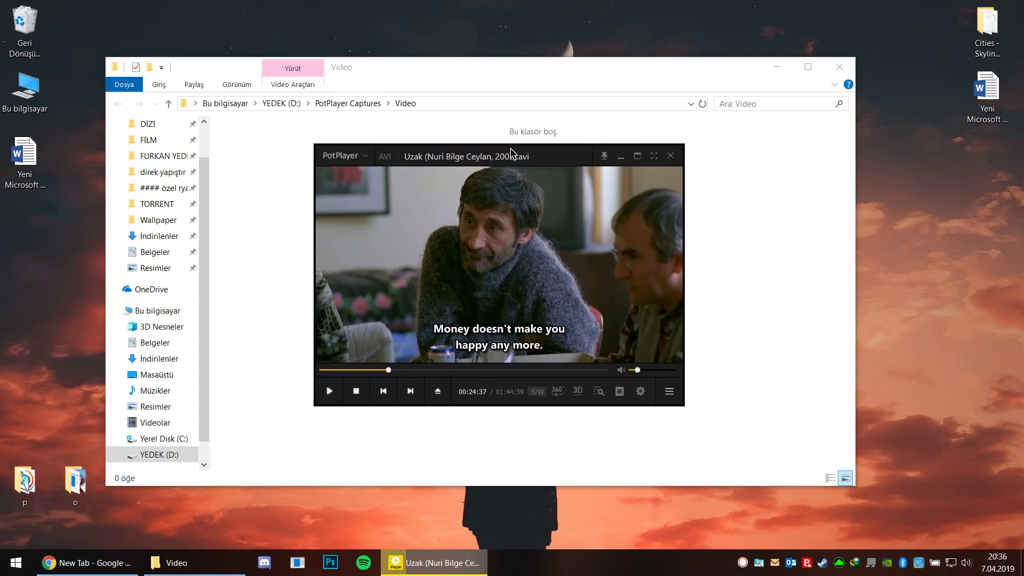
Step: Record a few seconds of the film to MKV with Video Recorder (Alt+C), then open the clip
key("alt+c")
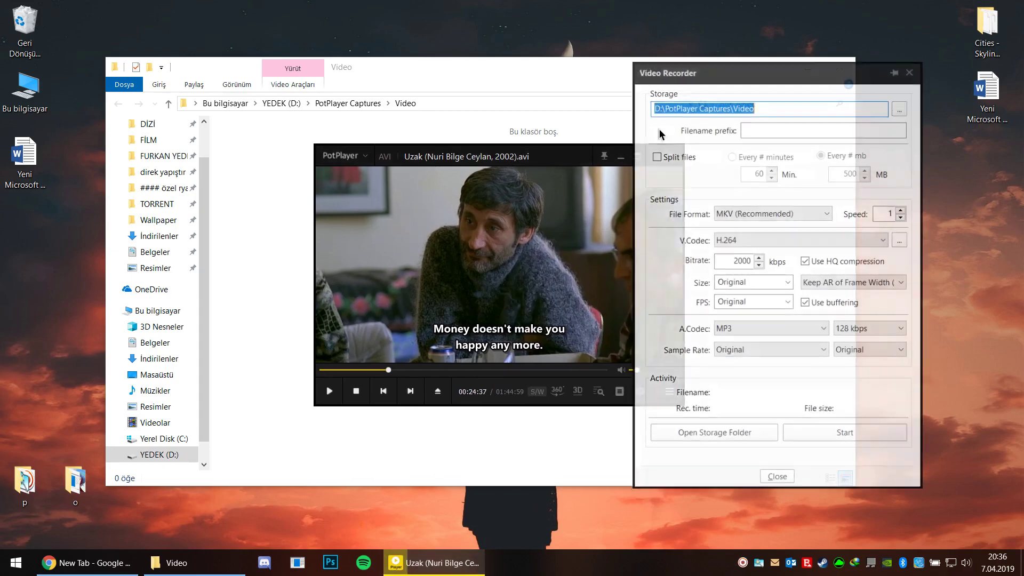
left_click(541, 158)
left_click(603, 159)
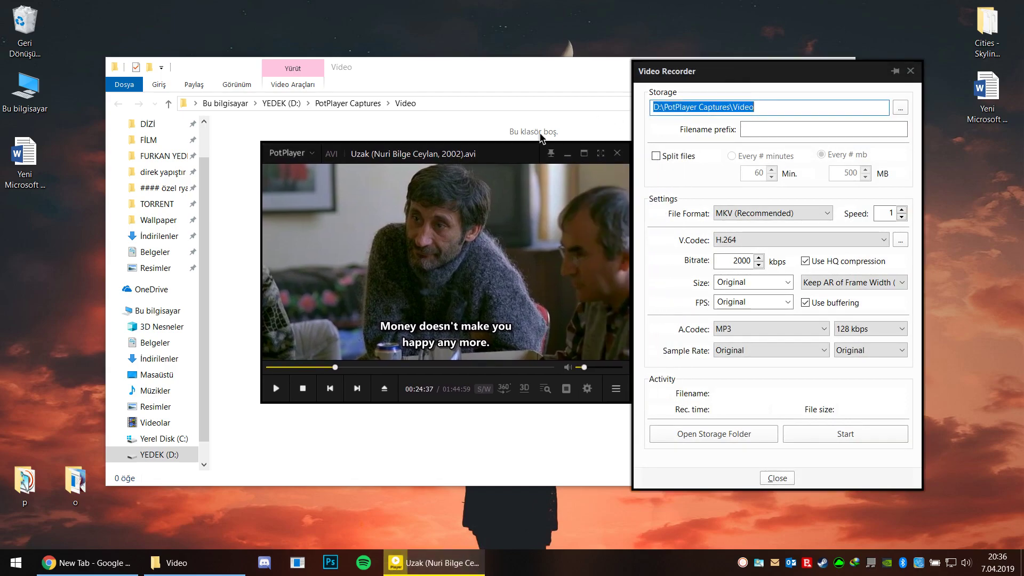
left_click(844, 434)
left_click(458, 273)
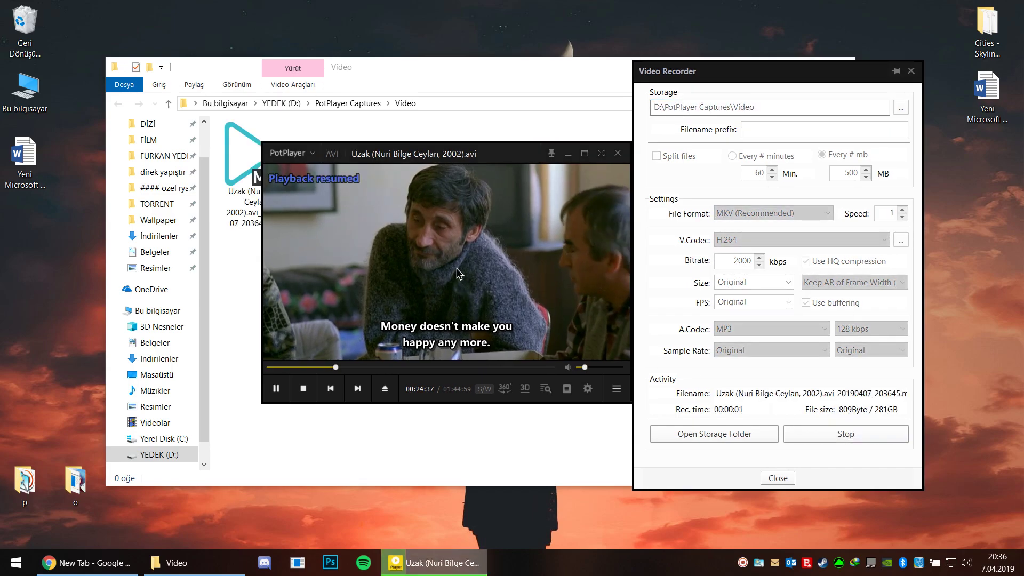
scroll(579, 379, "down", 2)
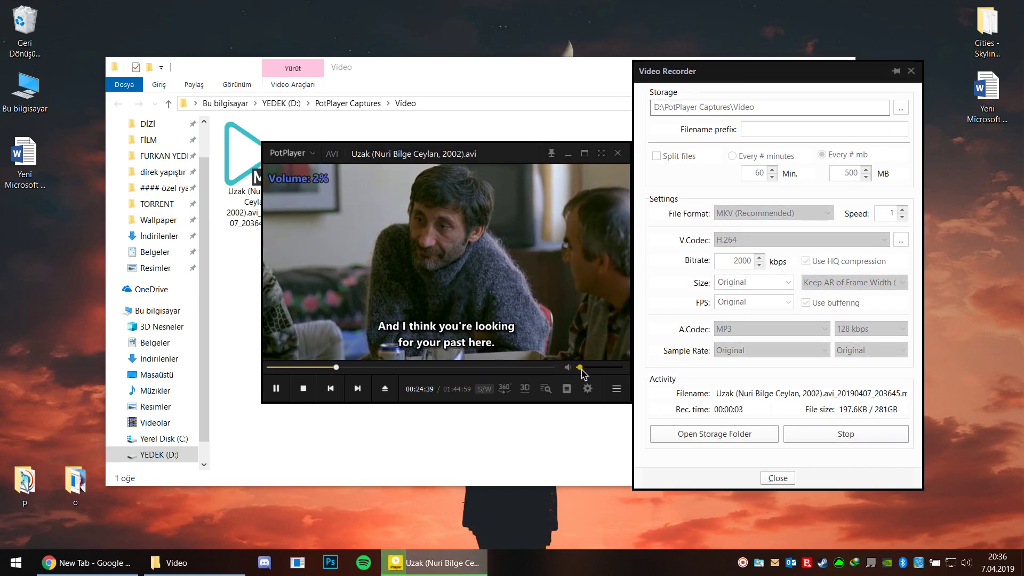
left_click(833, 432)
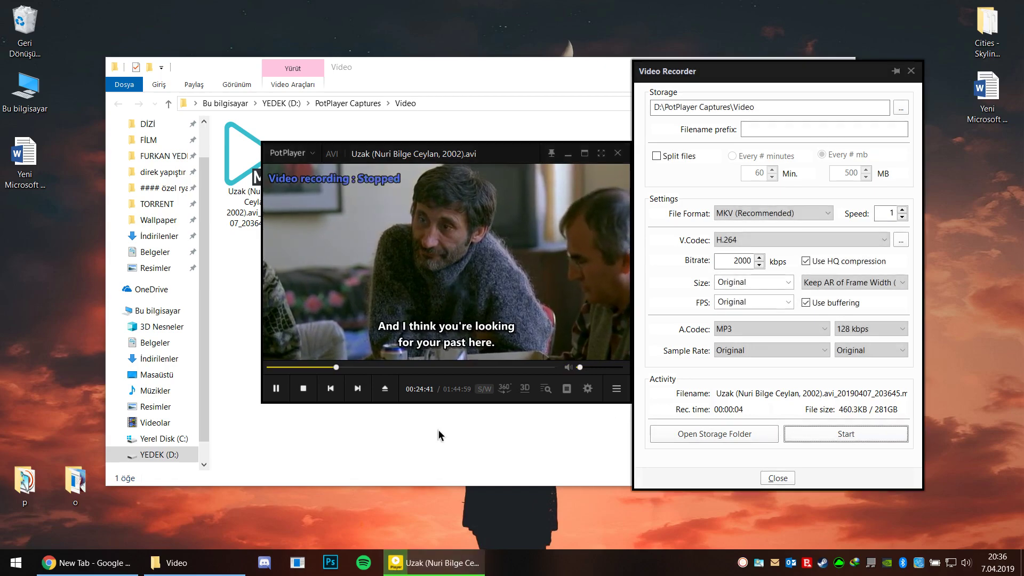
left_click(262, 176)
key("Return")
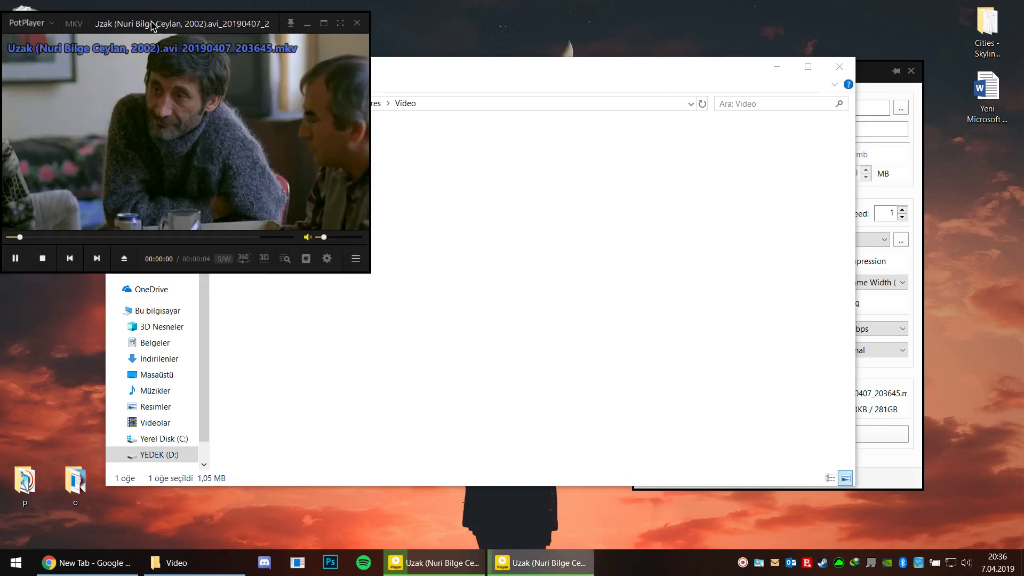
Step: Centre and pause the first clip's player, confirm no subtitles, then close it
left_click_drag(152, 26, 356, 93)
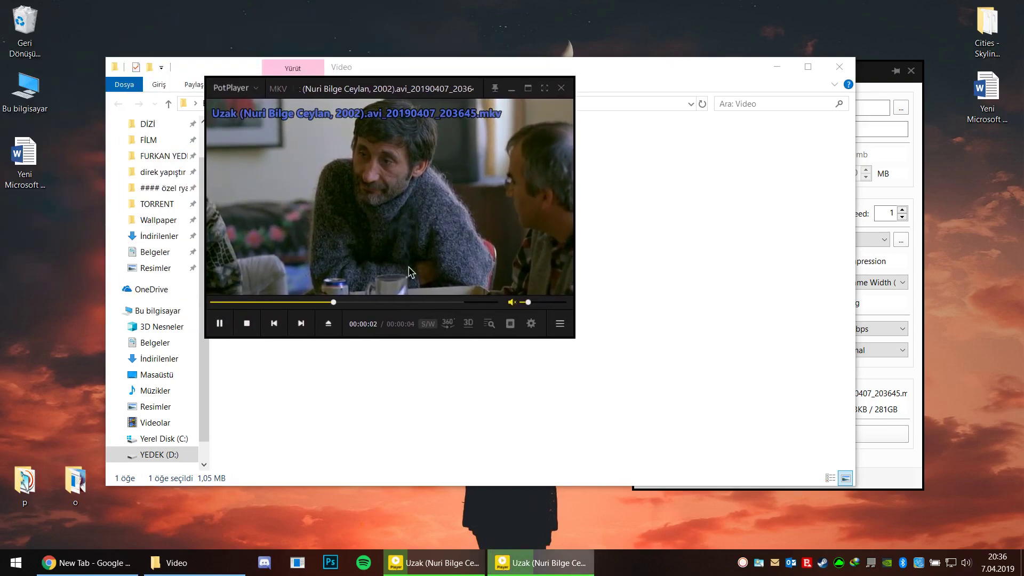
left_click(426, 274)
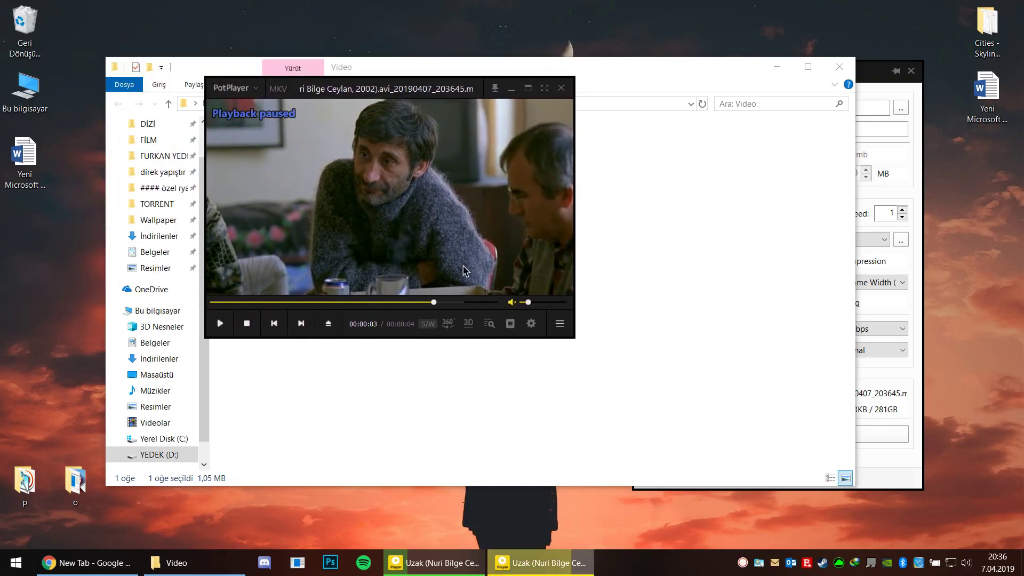
left_click_drag(385, 90, 354, 97)
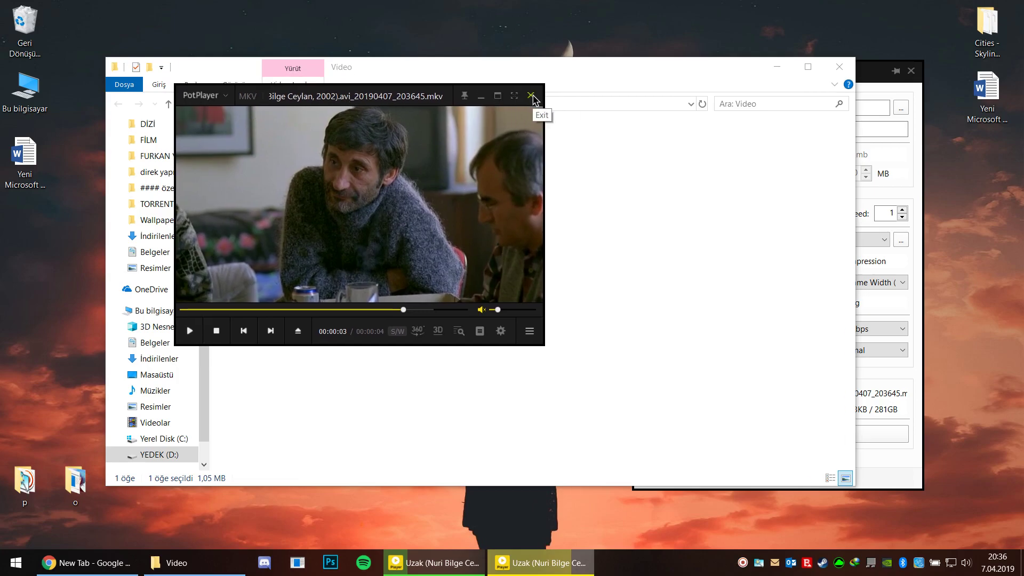
left_click(533, 97)
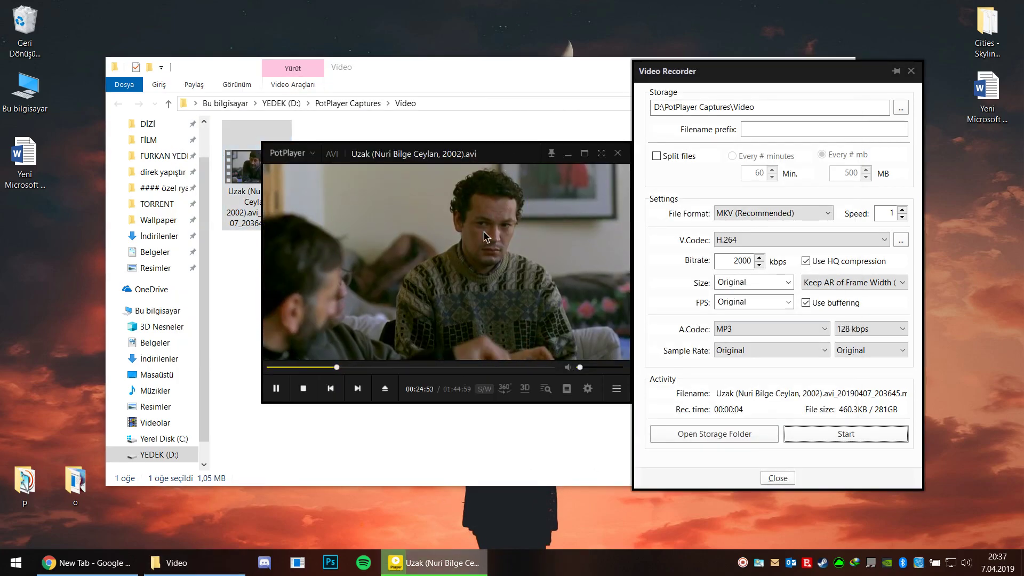
Step: Pause the film and set Preferences > Subtitles output to 'Display on Video (TV-OUT)'
left_click(483, 238)
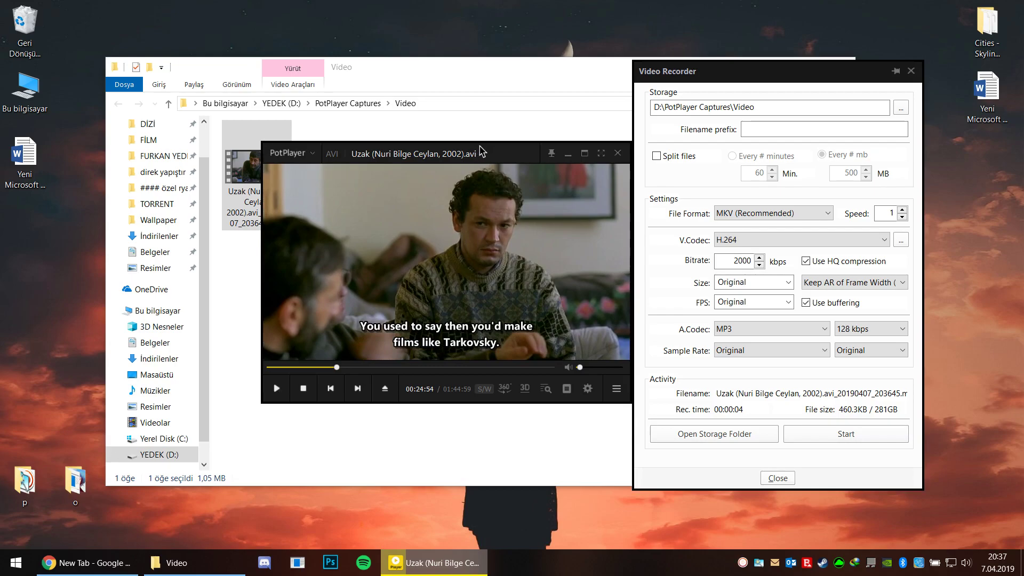
right_click(450, 240)
left_click(571, 284)
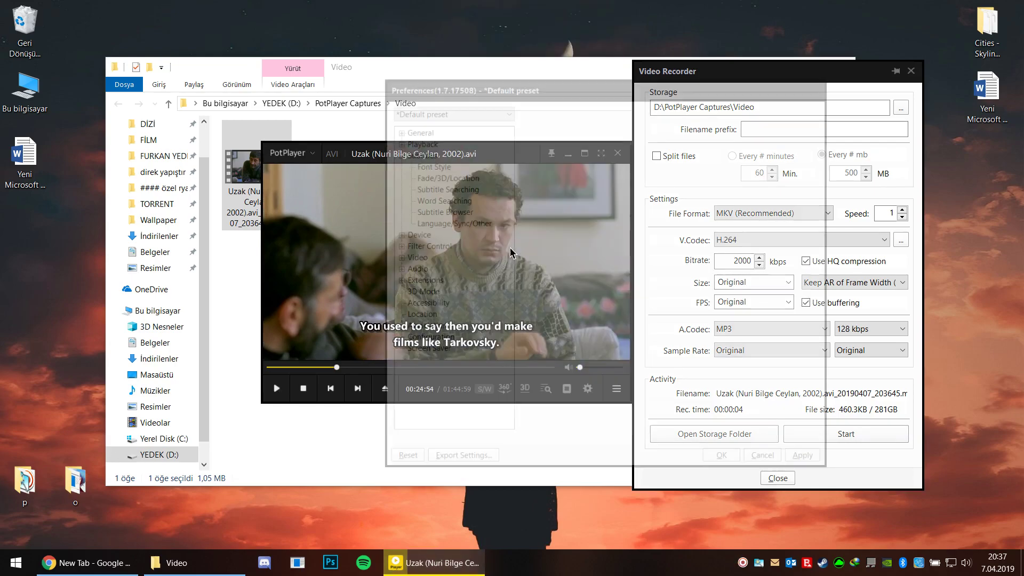
left_click(417, 154)
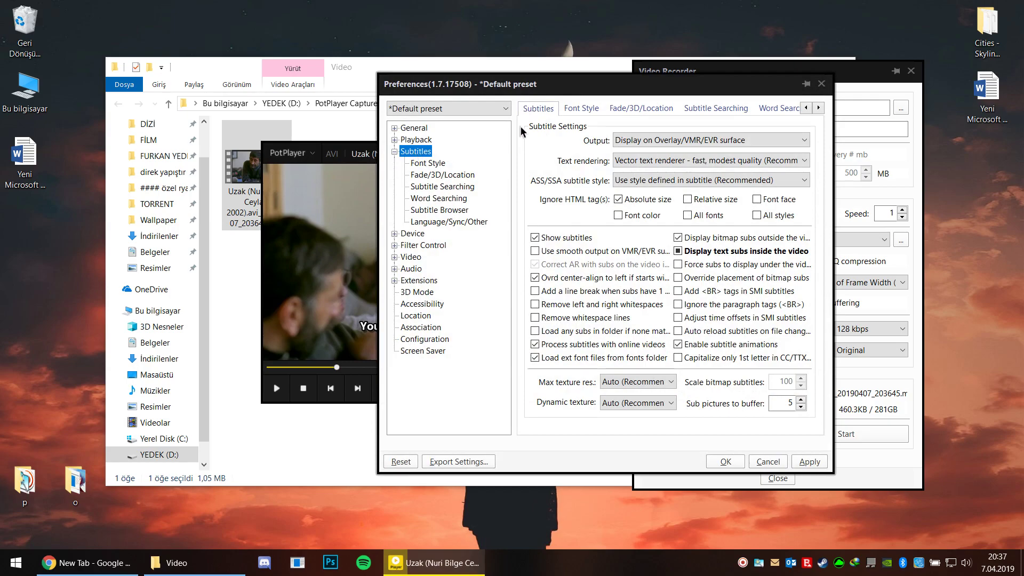
left_click(636, 142)
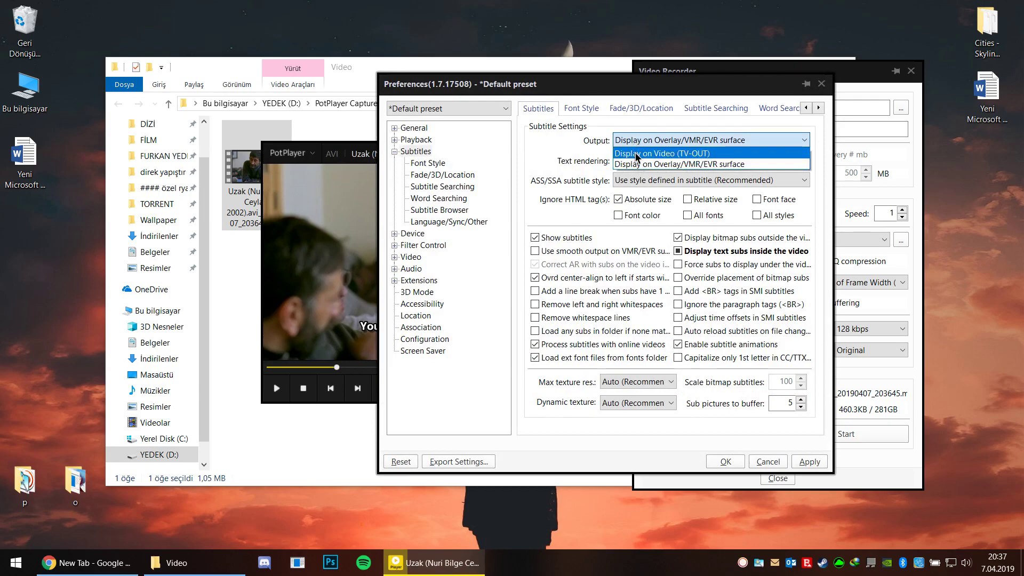
left_click(637, 155)
Step: Apply the subtitle preference, record a subtitled MKV clip, pause the film, and open the clip
left_click(732, 465)
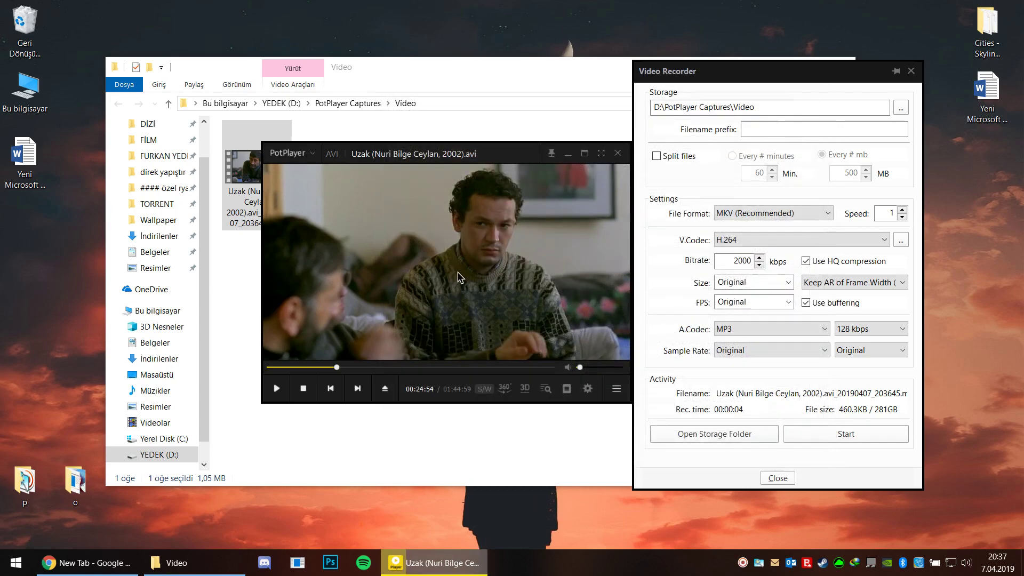
left_click(842, 434)
left_click(460, 262)
scroll(461, 263, "up", 1)
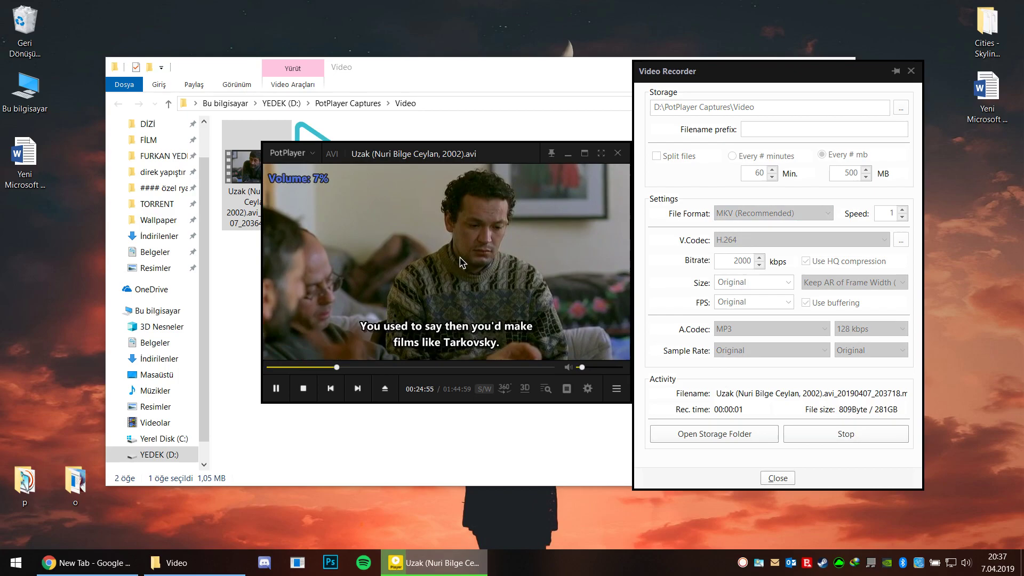
scroll(459, 268, "up", 1)
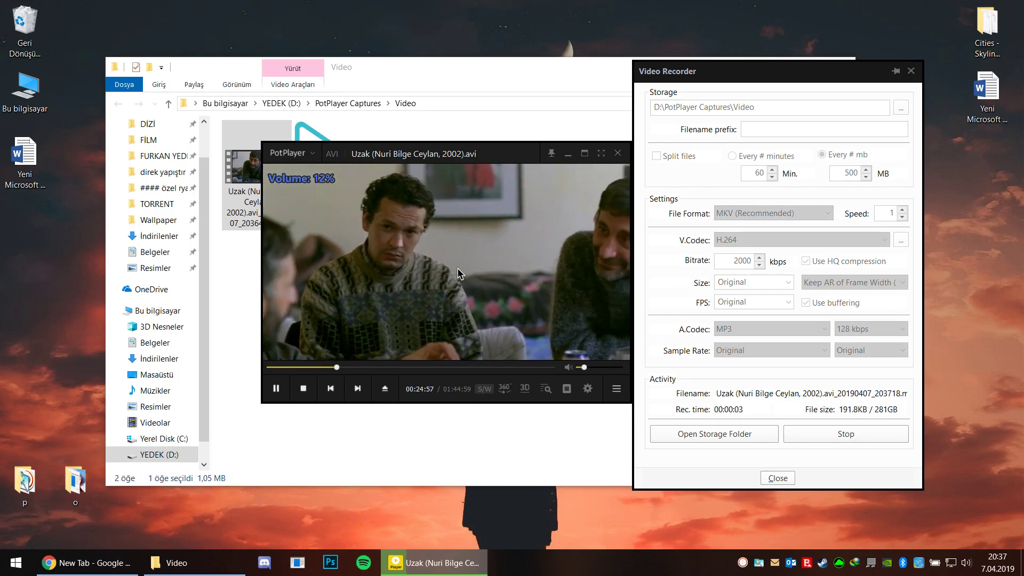
left_click(846, 433)
key("space")
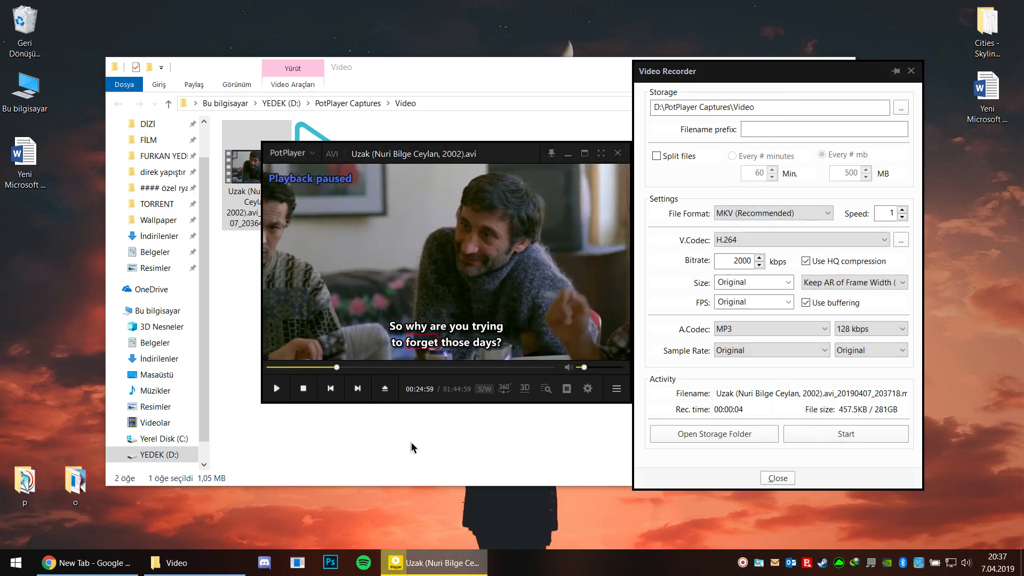
left_click(414, 437)
left_click(328, 178)
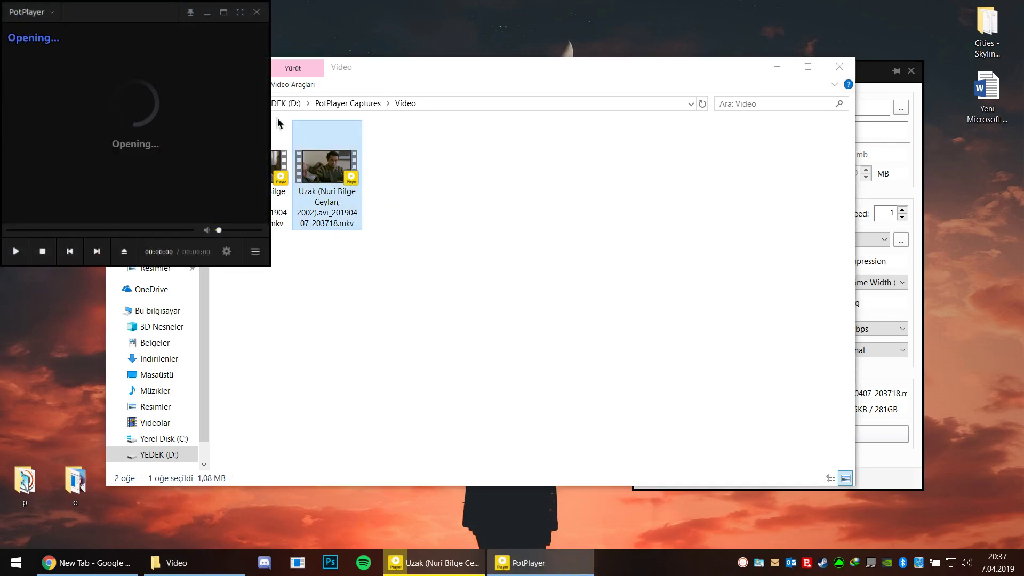
Step: Enlarge and centre the second clip's player, check the burned-in subtitles, then close it
mouse_move(287, 2)
left_mouse_down()
mouse_move(287, 35)
mouse_move(287, 3)
left_mouse_up()
left_click_drag(190, 100, 494, 213)
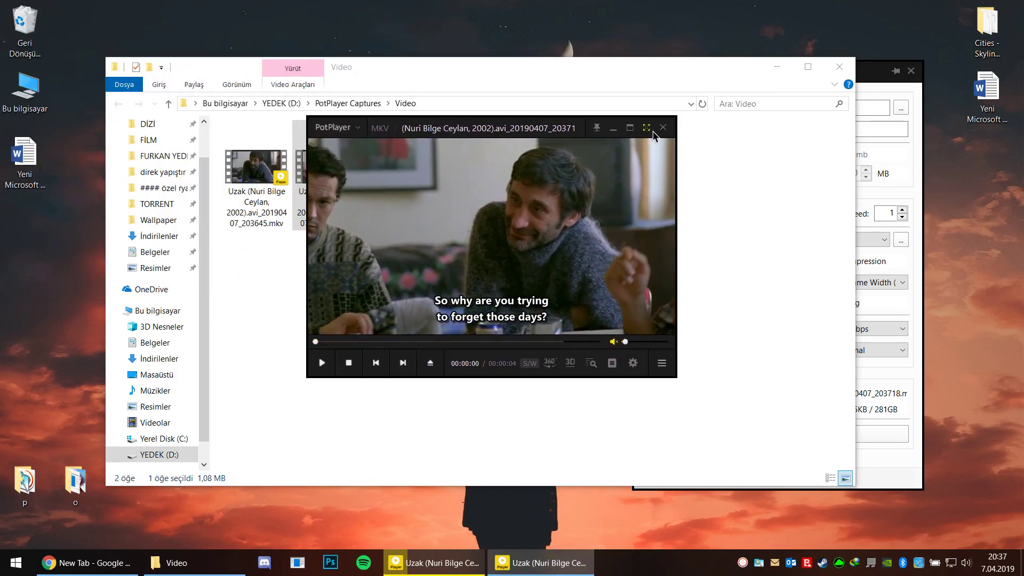
left_click(663, 128)
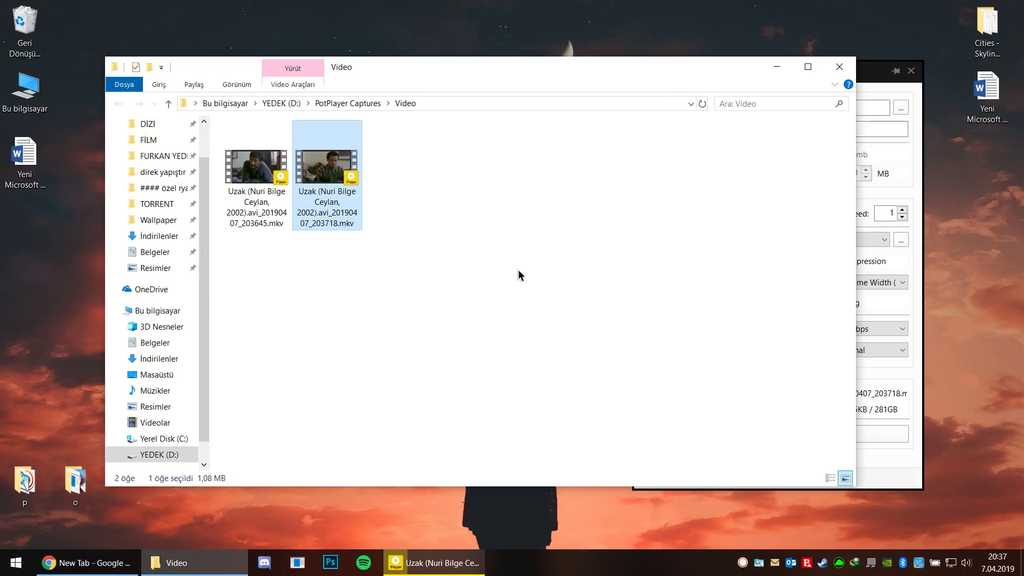